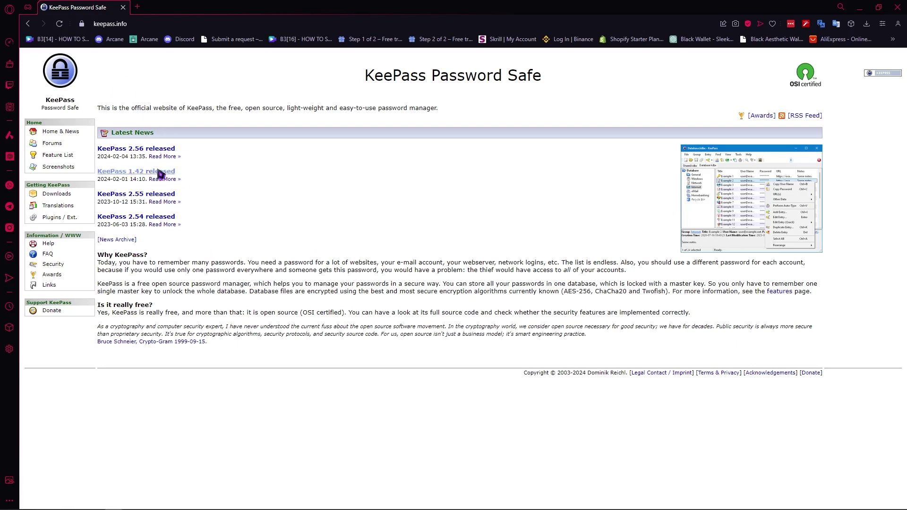
- Open the keepass.info Downloads page and find the KeePass 2.56 Installer for Windows
click(55, 198)
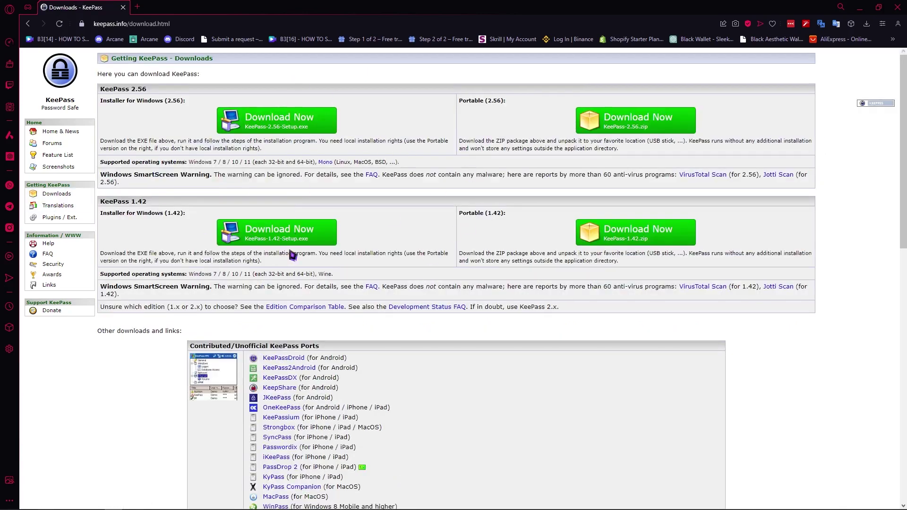
scroll(293, 255, down, 1)
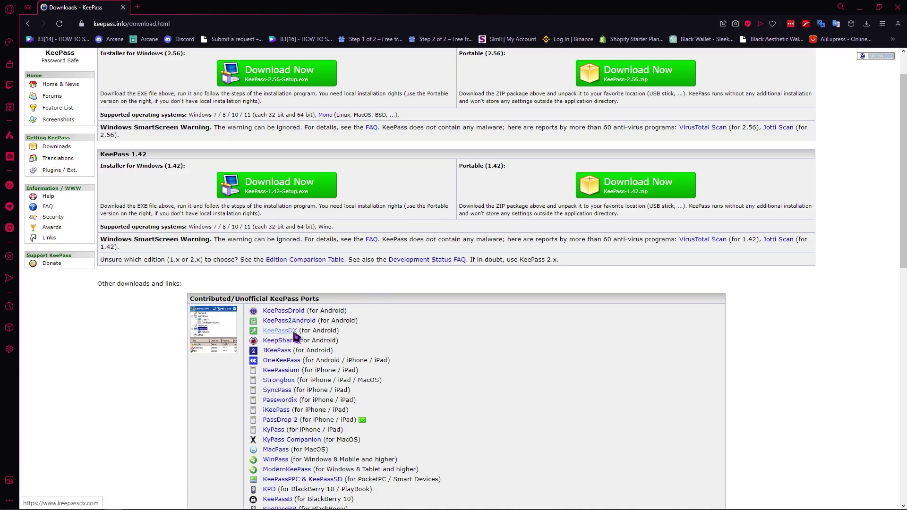
scroll(299, 331, up, 1)
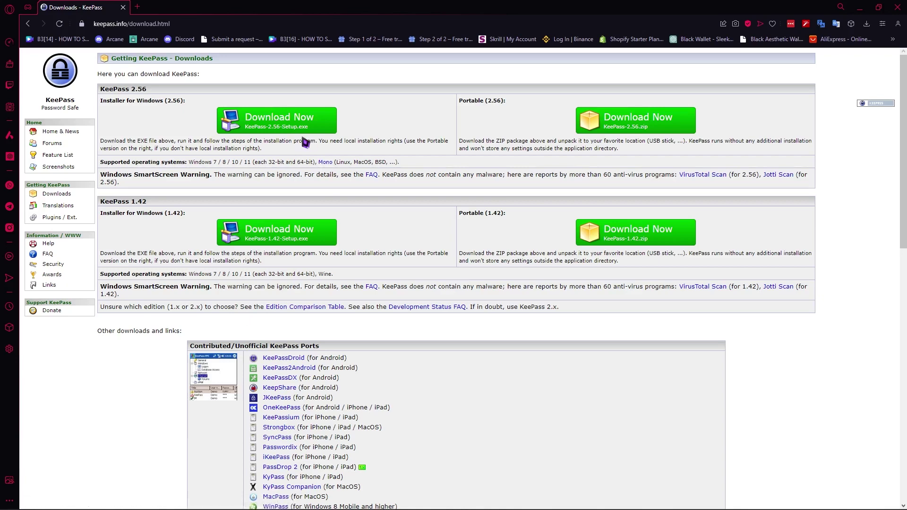
scroll(302, 142, down, 4)
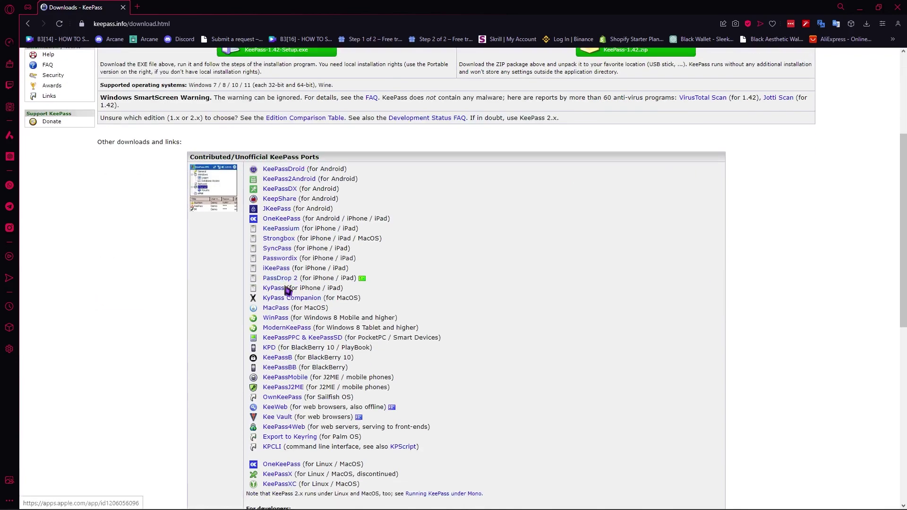
scroll(295, 341, up, 2)
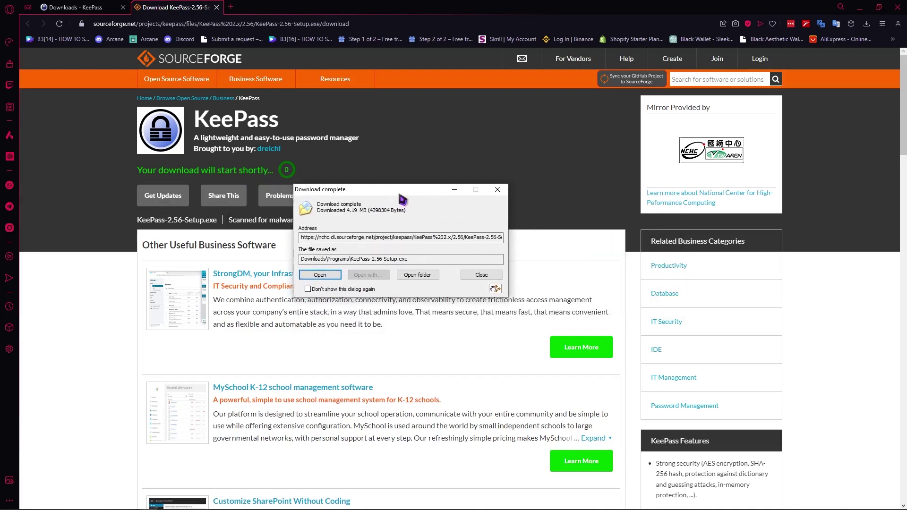
- Run KeePass-2.56-Setup.exe in English, accept the license, keep all defaults, install and launch
click(328, 276)
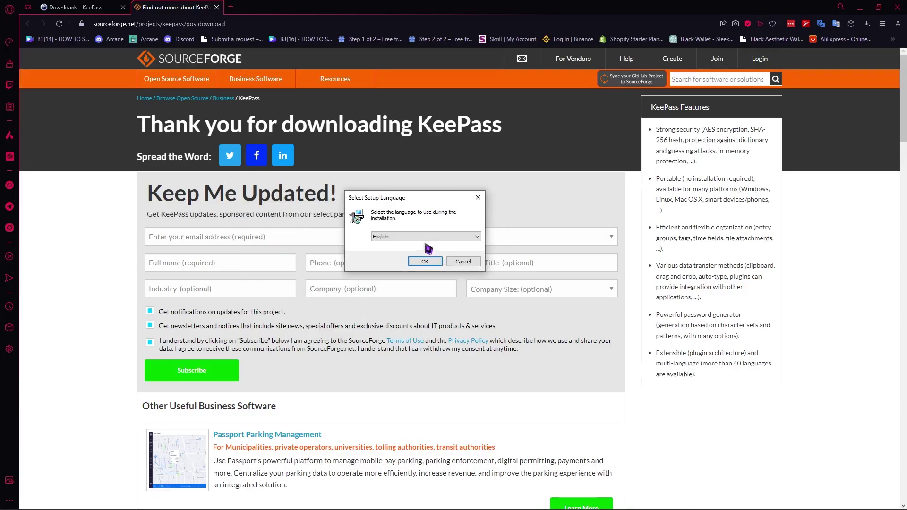
click(433, 261)
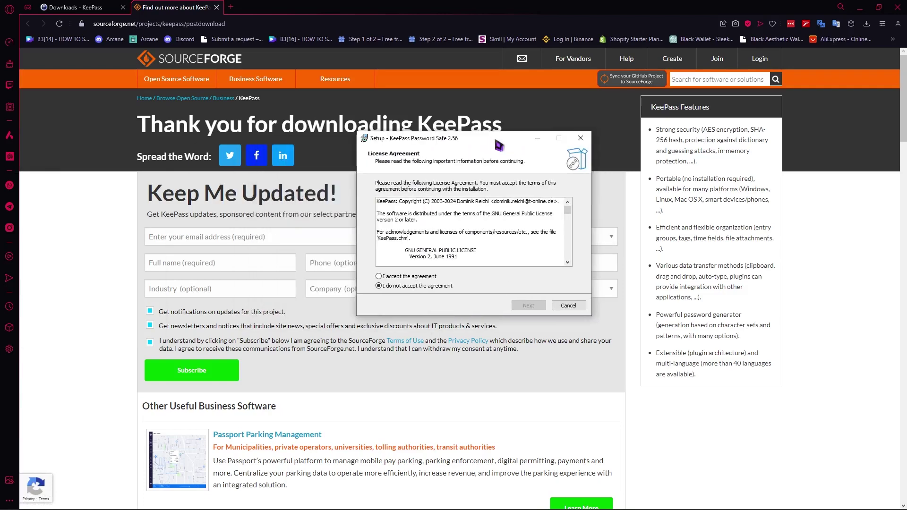
click(419, 277)
click(529, 305)
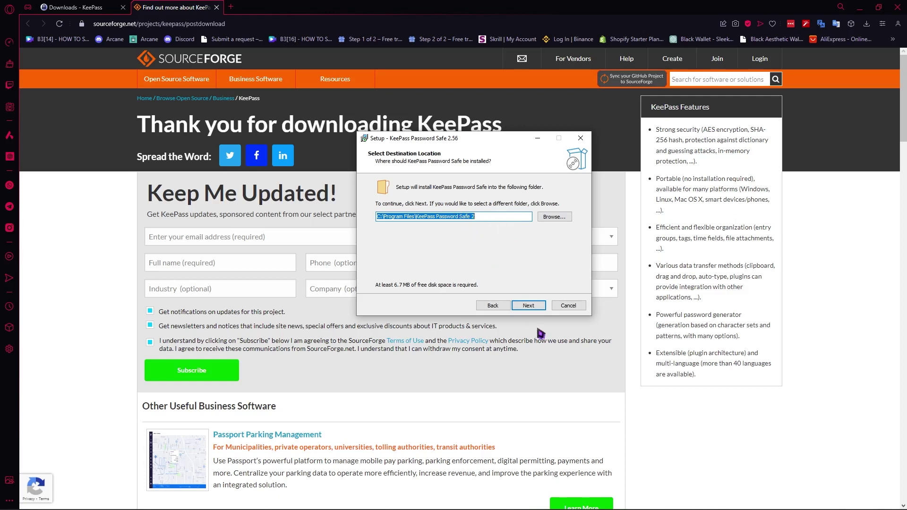
click(528, 306)
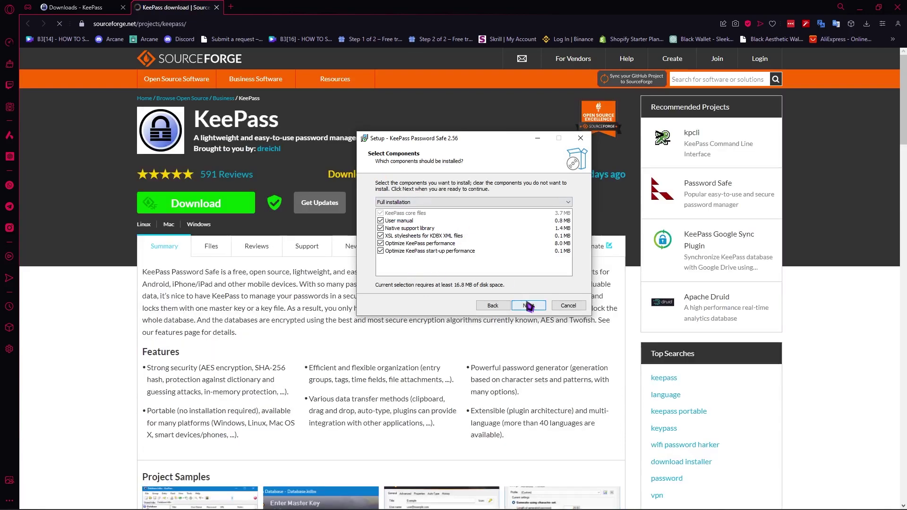
click(529, 305)
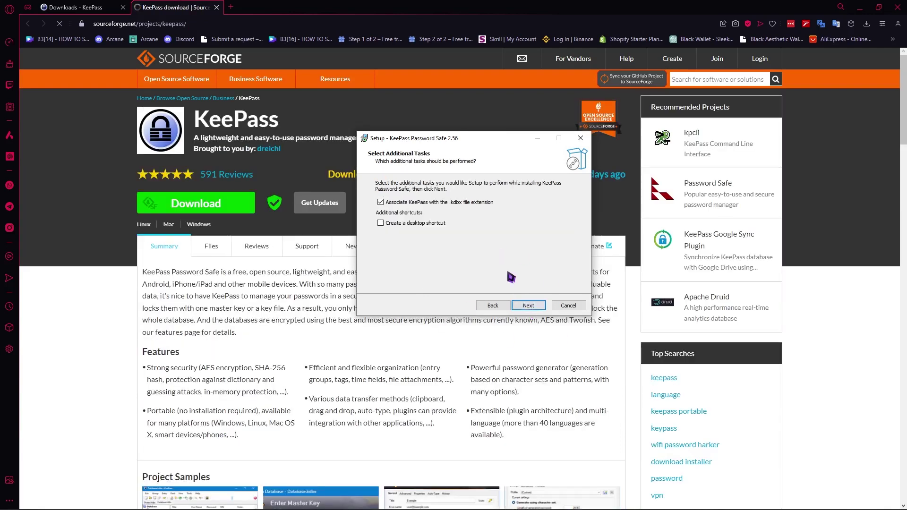
click(529, 306)
click(529, 306)
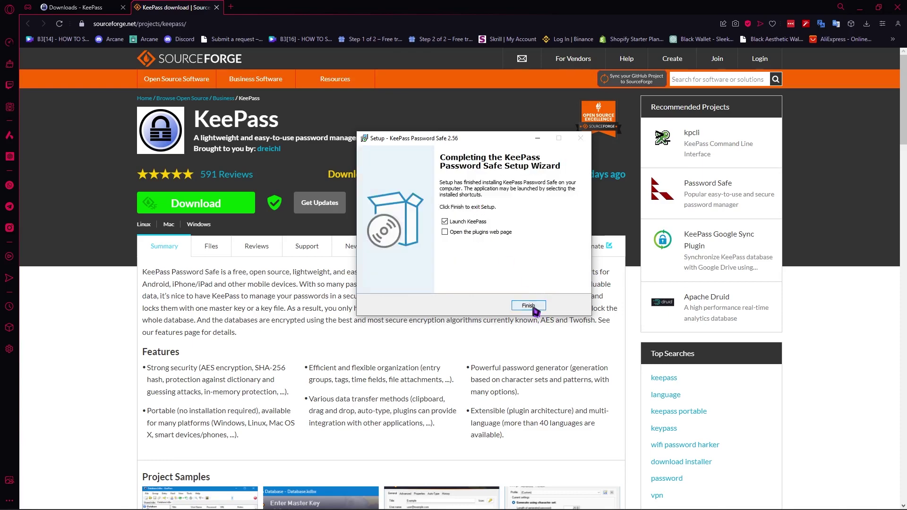
click(528, 305)
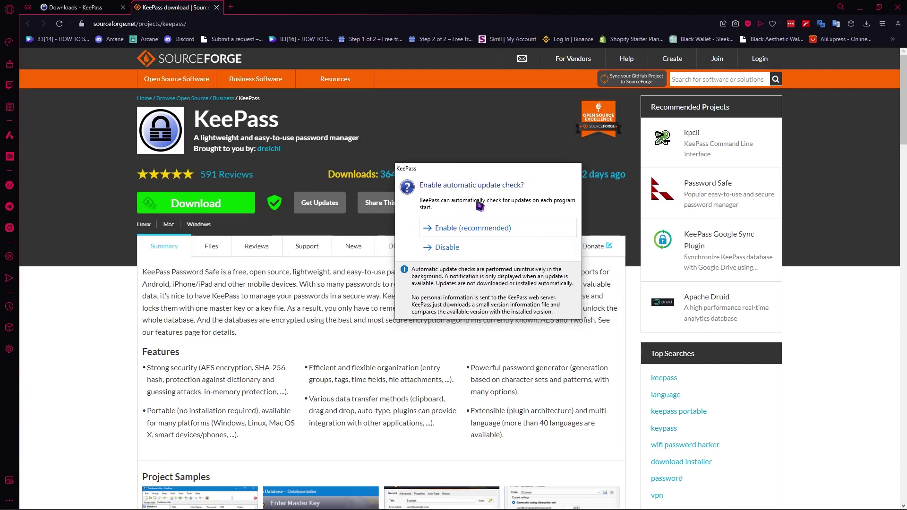
- Choose Enable (recommended) for update checks and drag the empty KeePass window to centre screen
click(480, 230)
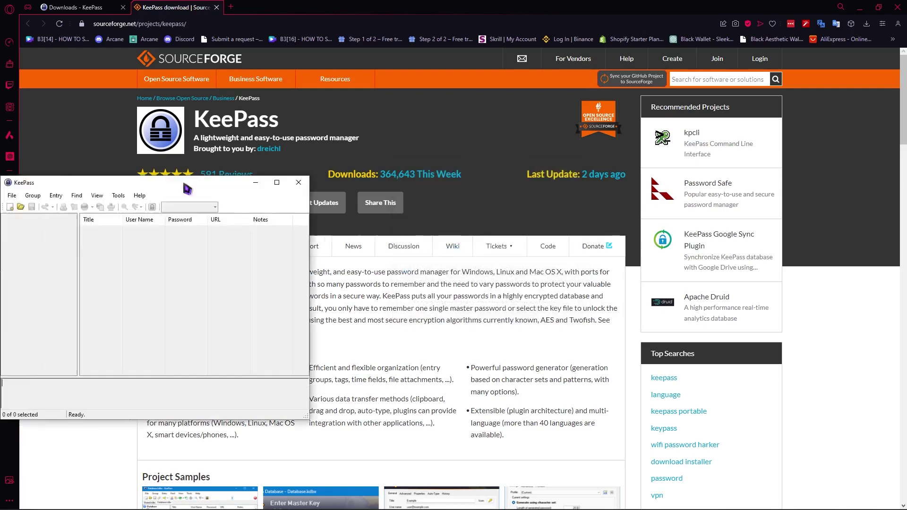
drag(270, 183, 418, 148)
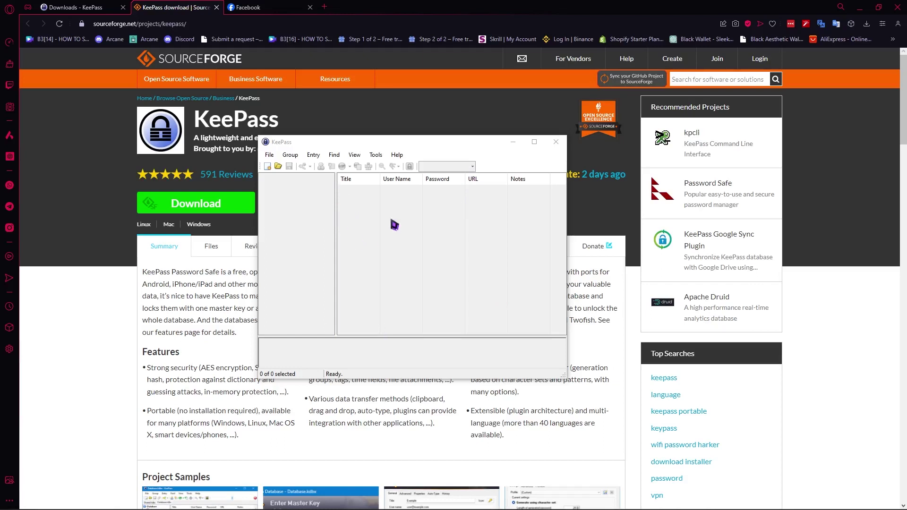
- Create a new database via File > New, saved as 'Sample database.kdbx' in Documents
click(269, 156)
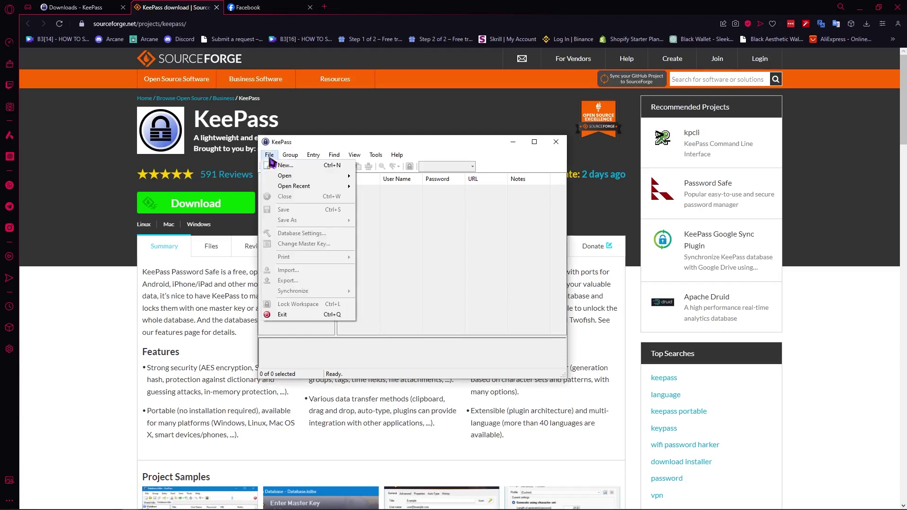
click(303, 168)
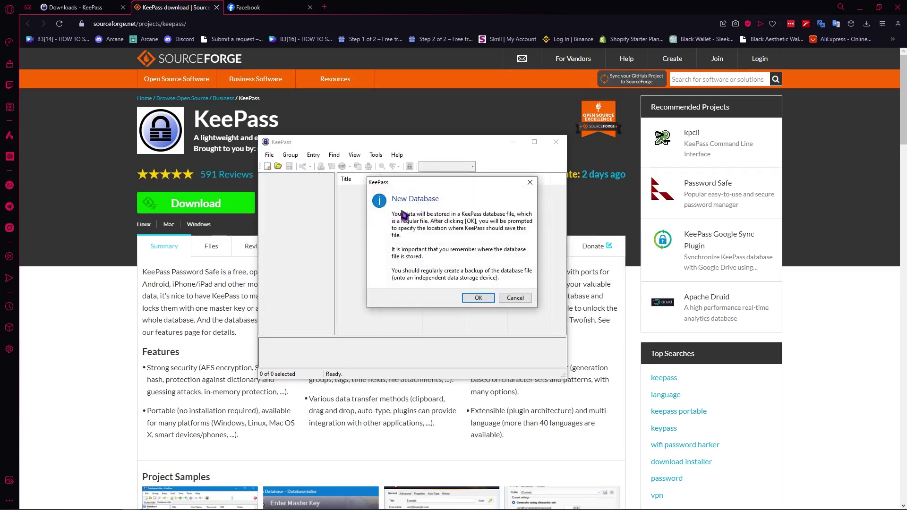
click(477, 299)
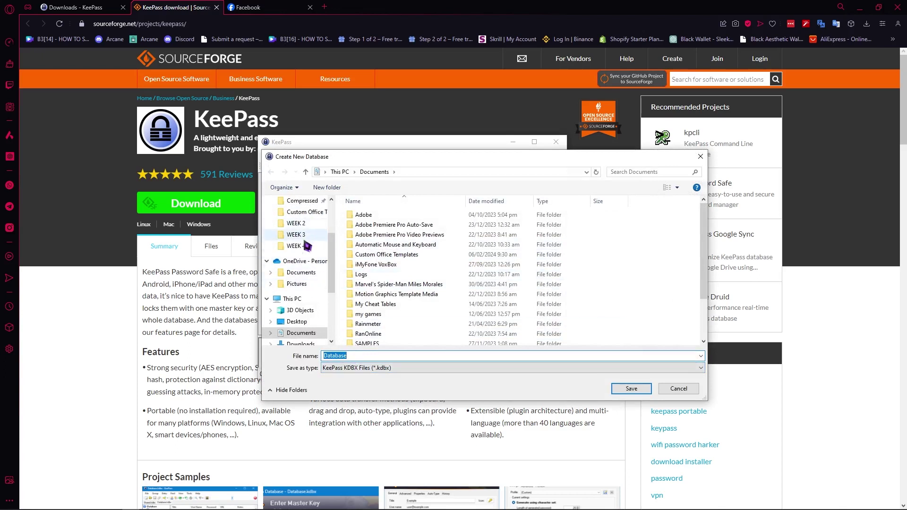
click(354, 357)
drag(354, 357, 326, 358)
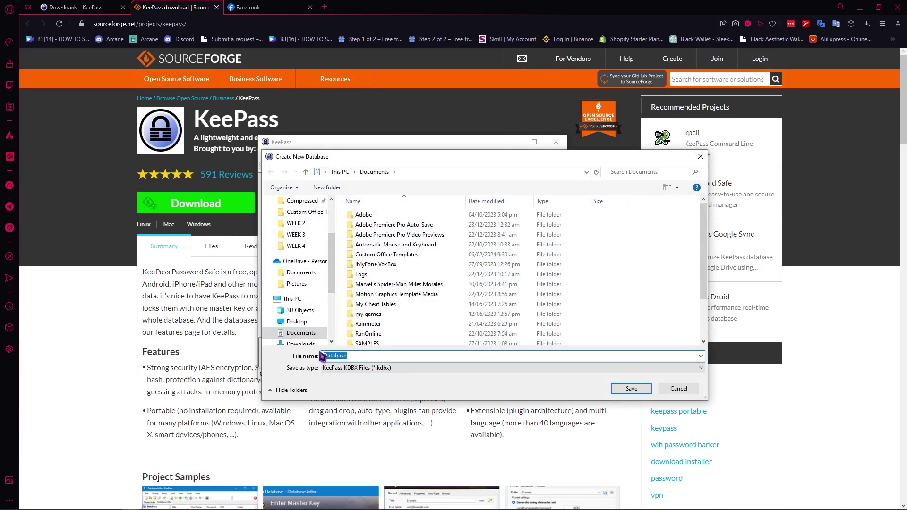
text(Sample datab)
click(633, 389)
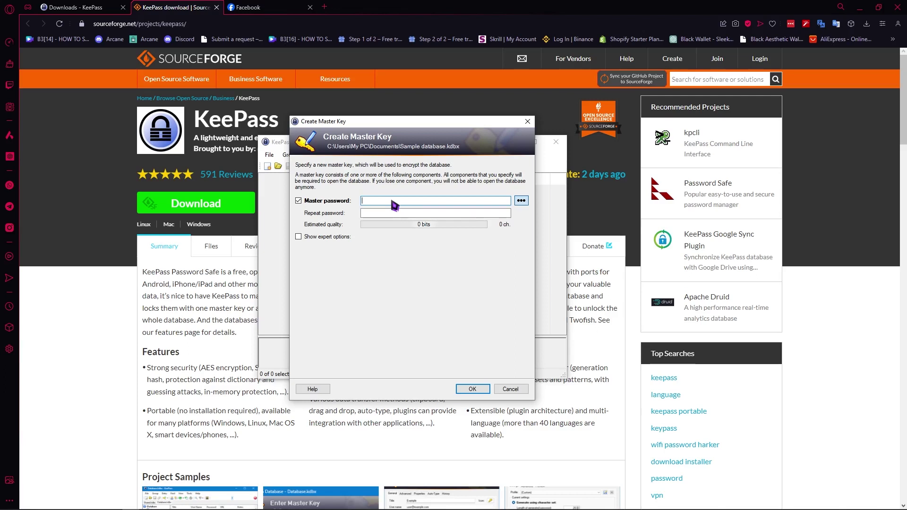
- Enter and repeat a master password, then accept it despite the weak-password warning
text(••••••)
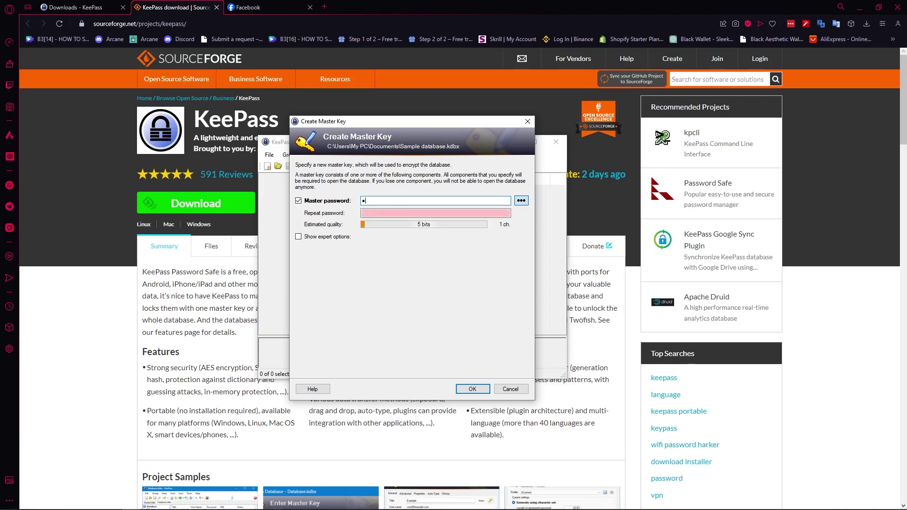
key(BackSpace)
key(BackSpace)
key(BackSpace)
key(BackSpace)
key(BackSpace)
key(BackSpace)
text(•••••••••••••••)
key(Tab)
text(•••)
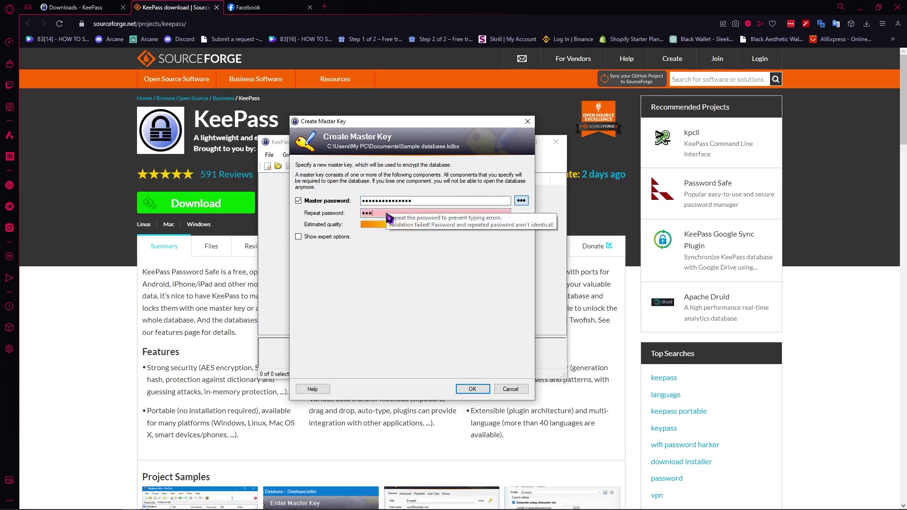
text(••••••••••••)
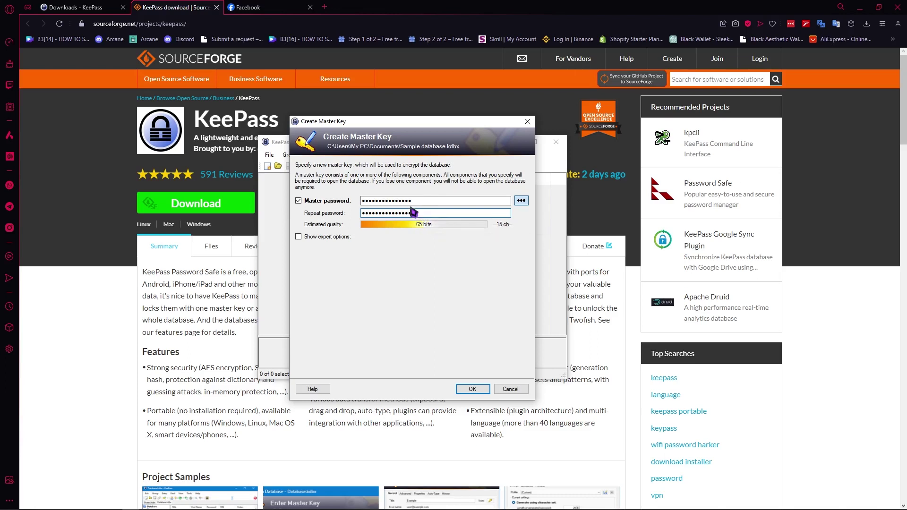
click(472, 388)
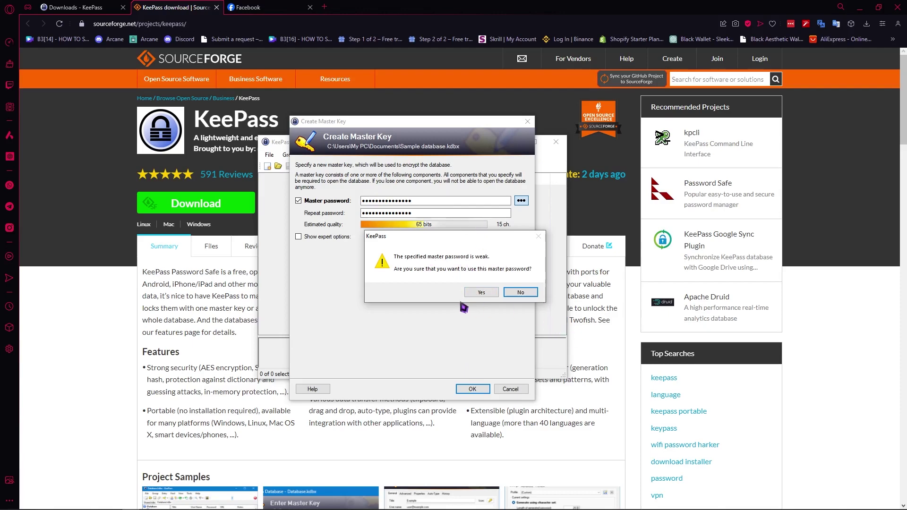
click(482, 292)
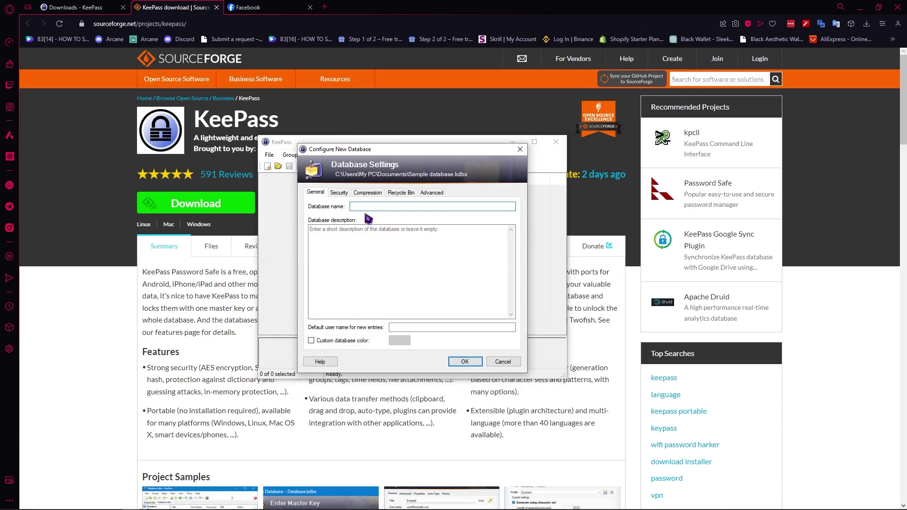
- Name the database 'Sample' and set its encryption algorithm to ChaCha20
text(SA)
key(BackSpace)
text(ample)
click(345, 196)
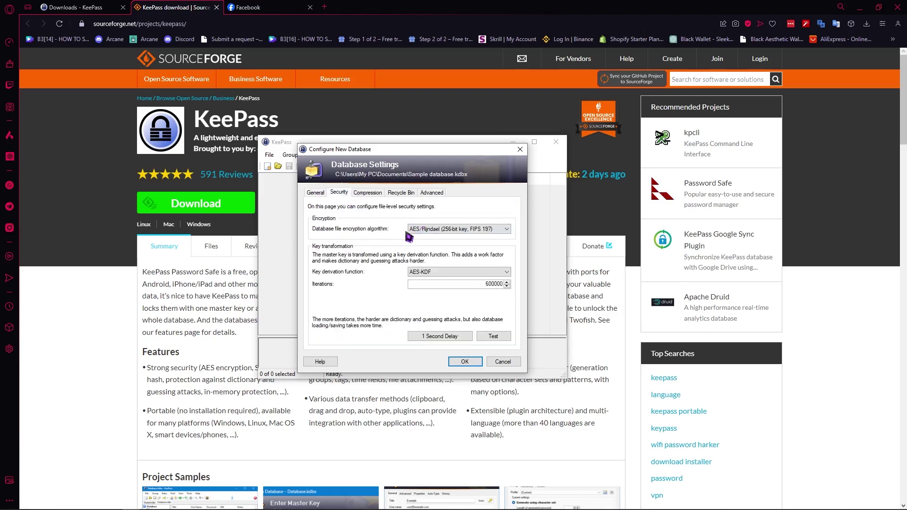
click(415, 230)
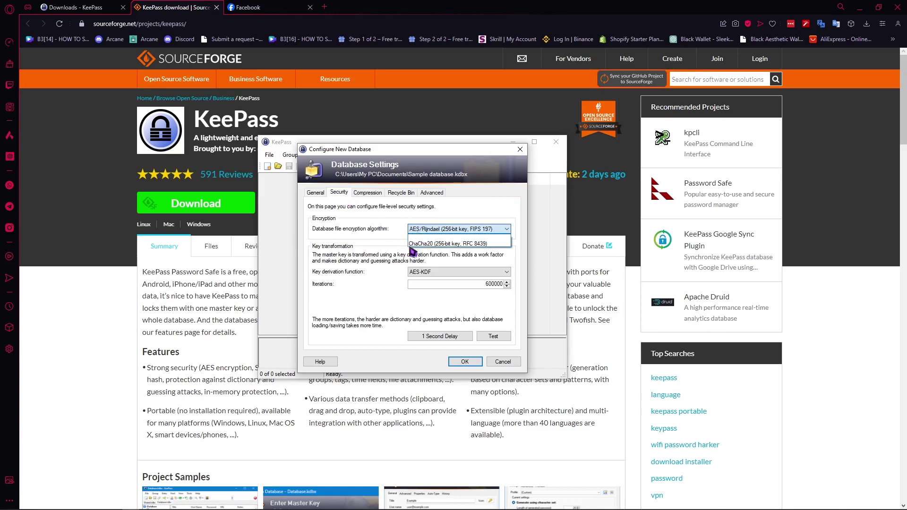
click(419, 243)
click(423, 230)
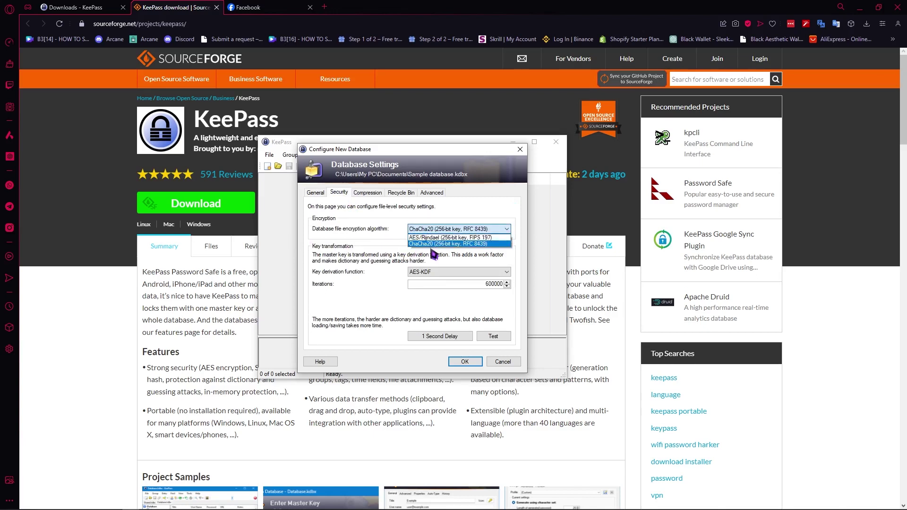
click(412, 244)
click(428, 230)
click(428, 237)
click(429, 230)
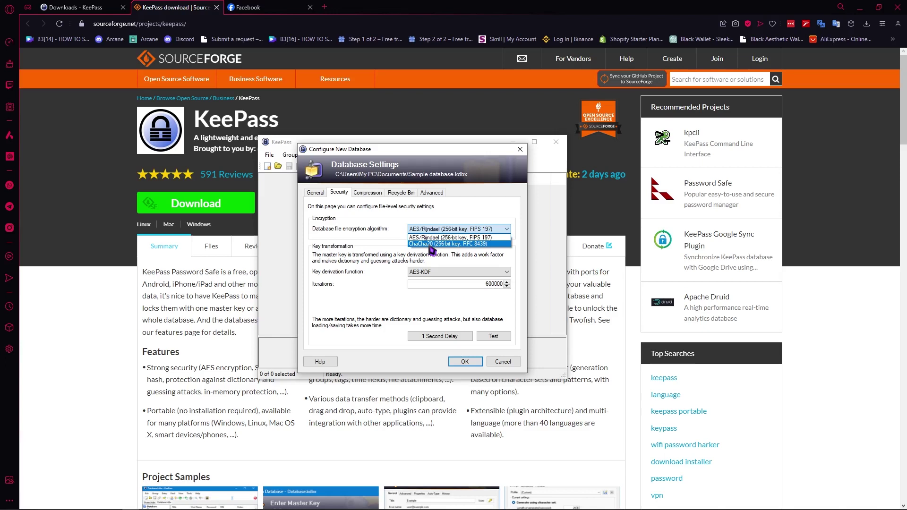
click(431, 244)
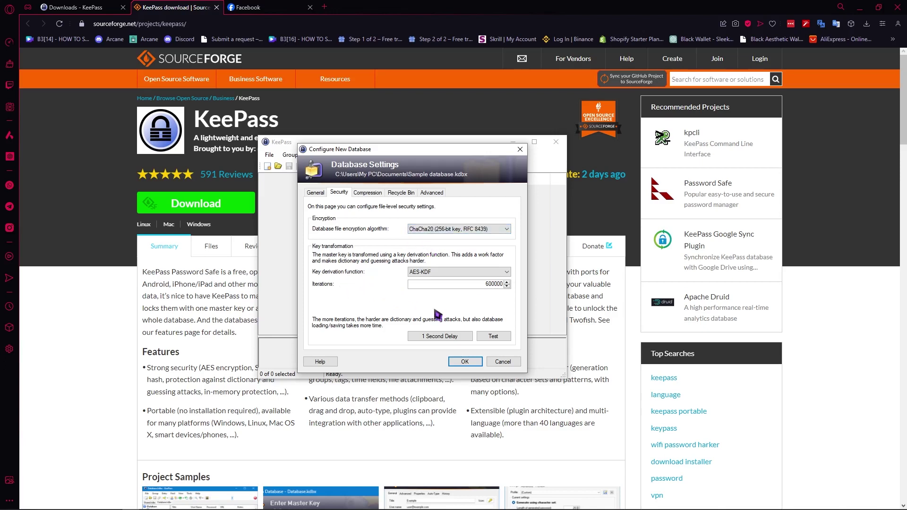
- Look over the Compression, Recycle Bin and Advanced settings, then return to General
click(374, 193)
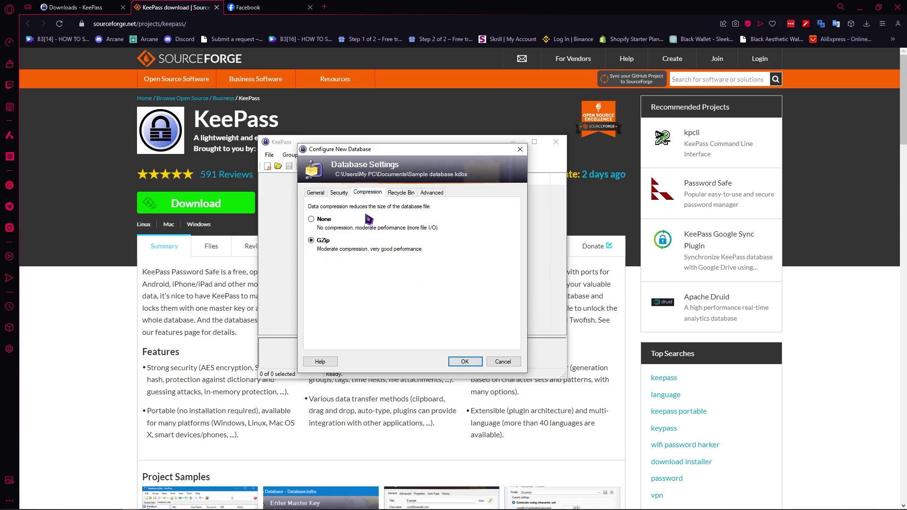
click(401, 193)
click(430, 194)
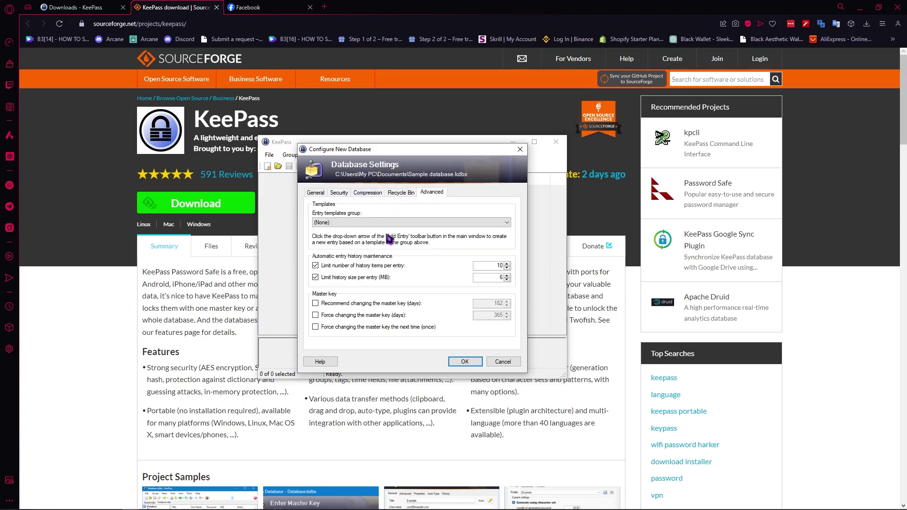
click(316, 193)
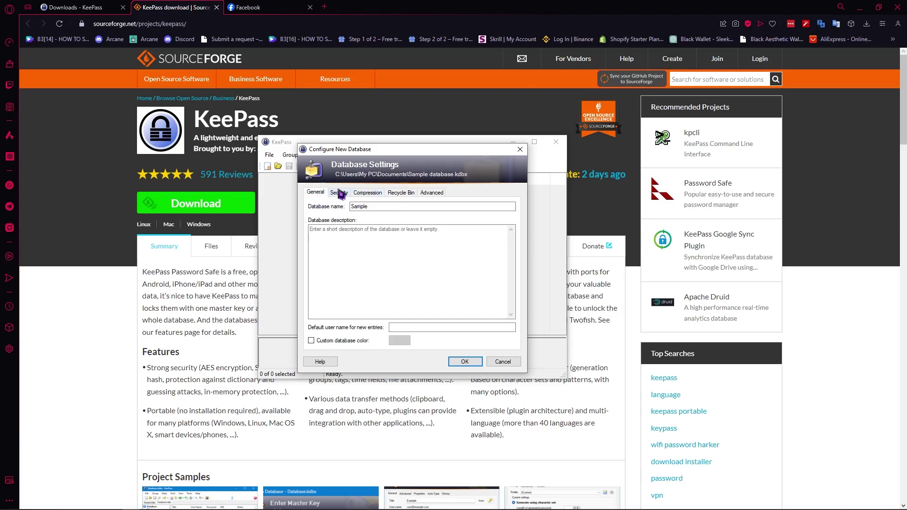
- Confirm the database settings and skip the emergency sheet, opening Sample database.kdbx with its groups
click(465, 361)
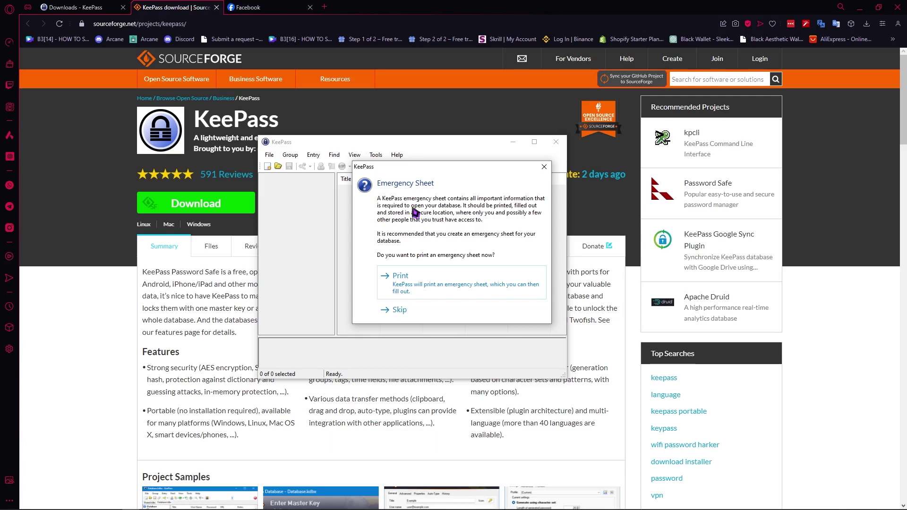
click(399, 310)
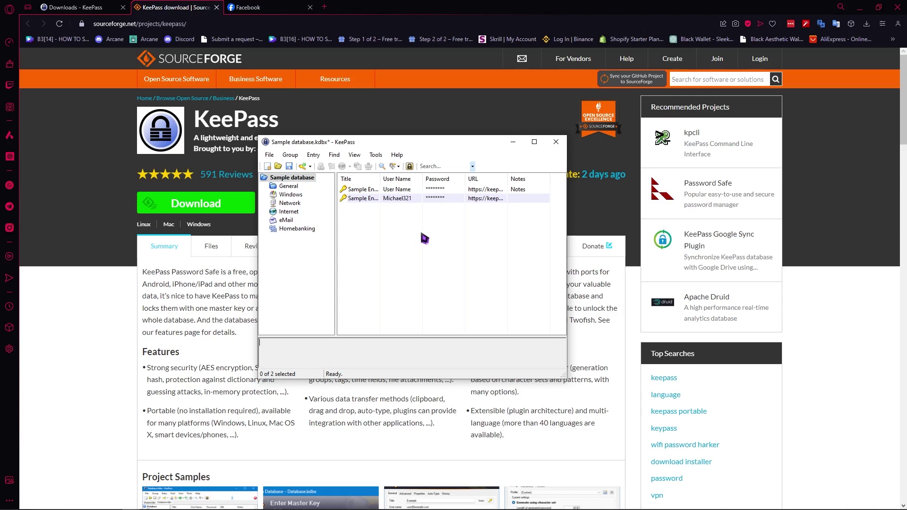
- Select the first sample entry and bring up the entry list's context menu
click(402, 231)
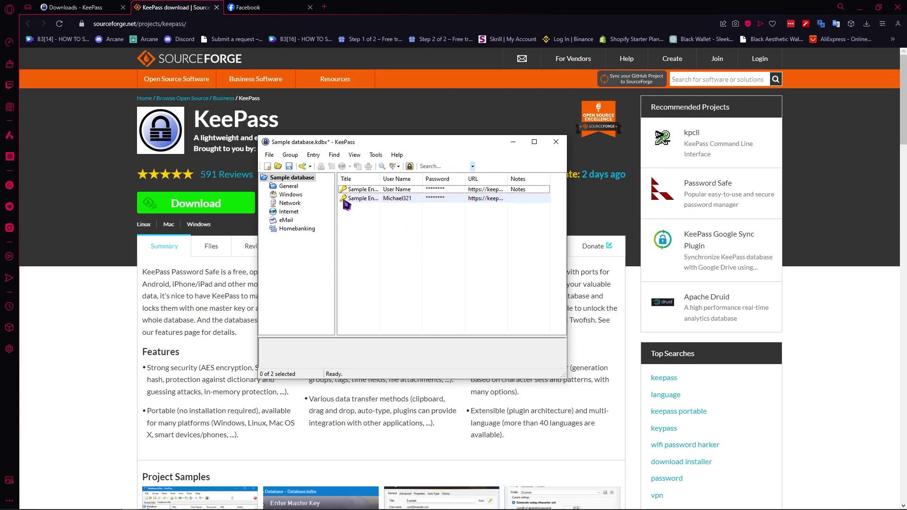
click(377, 190)
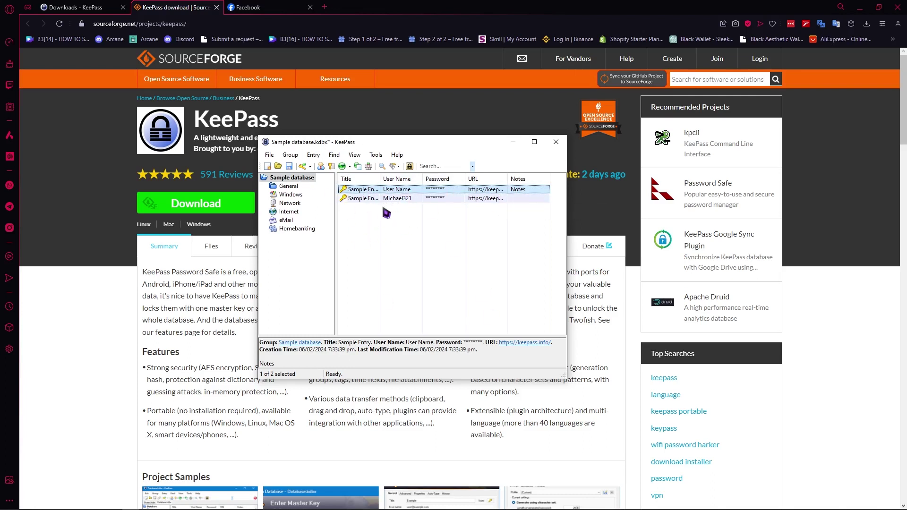
right_click(368, 218)
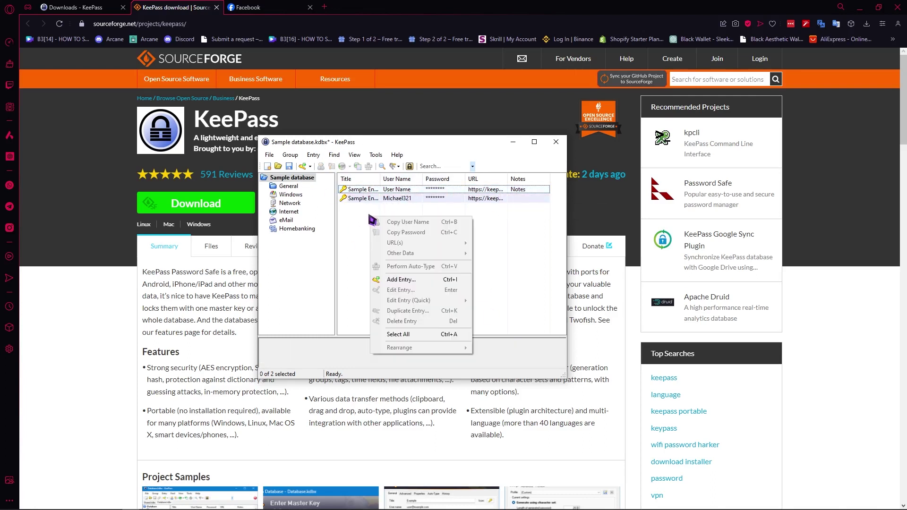
right_click(351, 208)
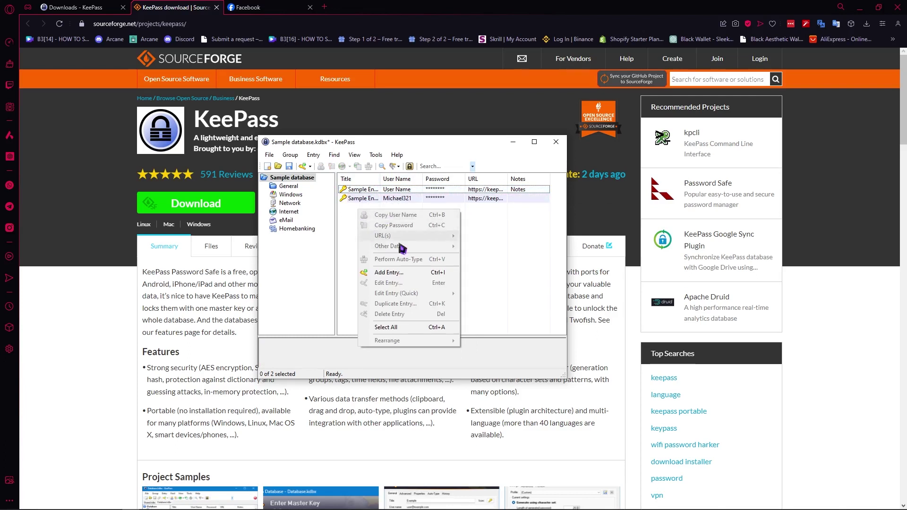
- Start a new entry titled 'sample info' with an e-mail address as the user name
click(383, 273)
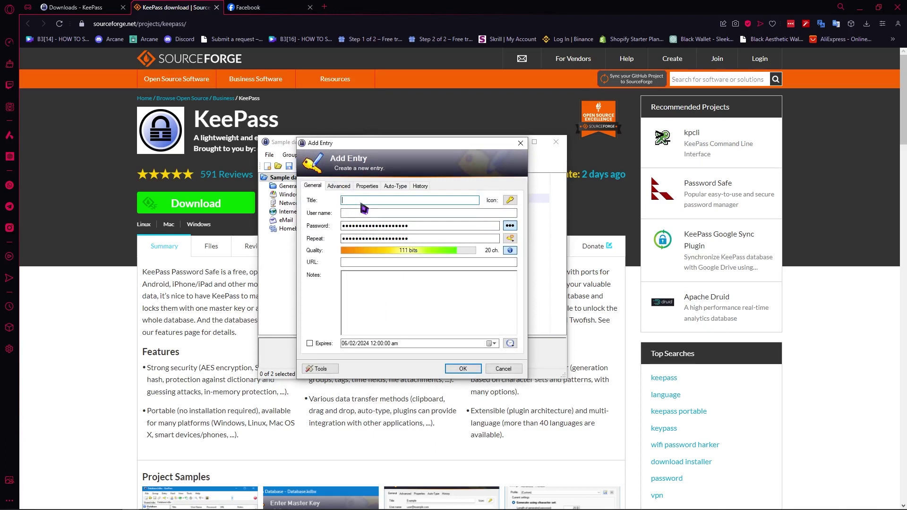
text(sample info)
click(370, 214)
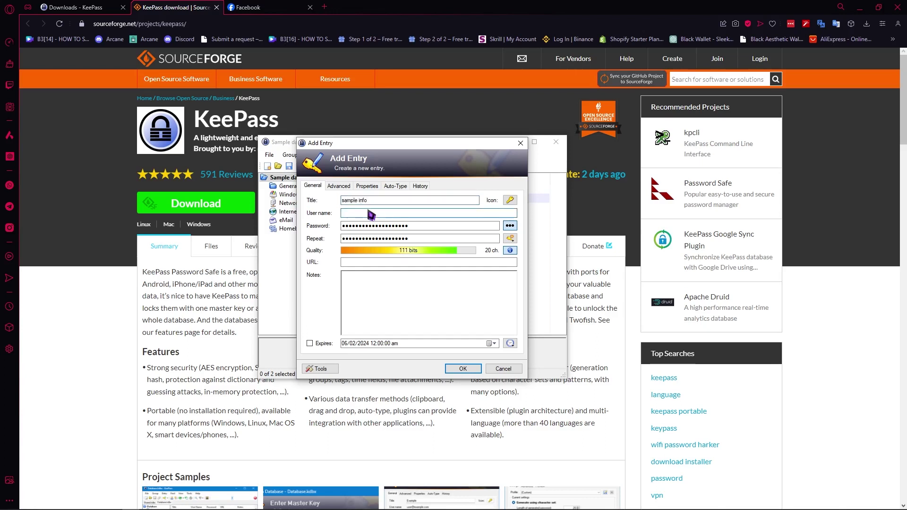
- Replace the generated password with a new 10-character one and make the repeat field match
double_click(390, 226)
text(••••••••••)
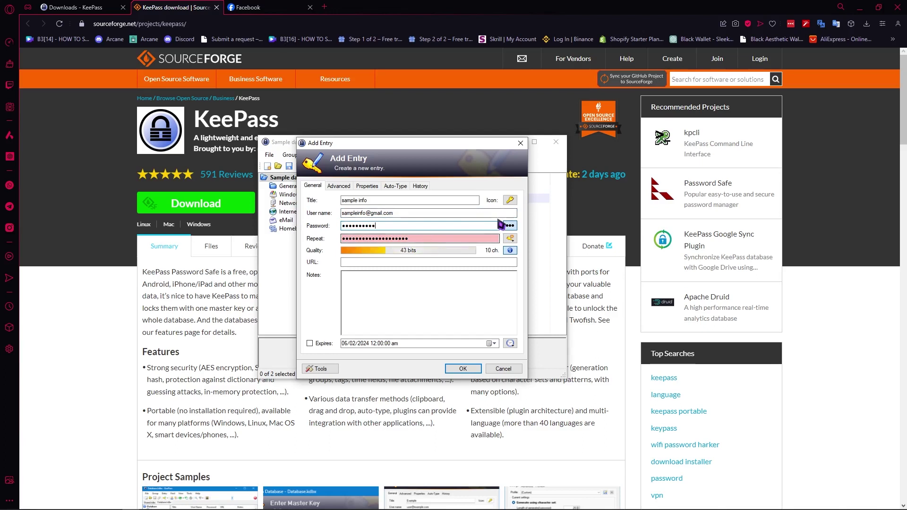
click(510, 227)
click(510, 227)
click(510, 226)
click(510, 226)
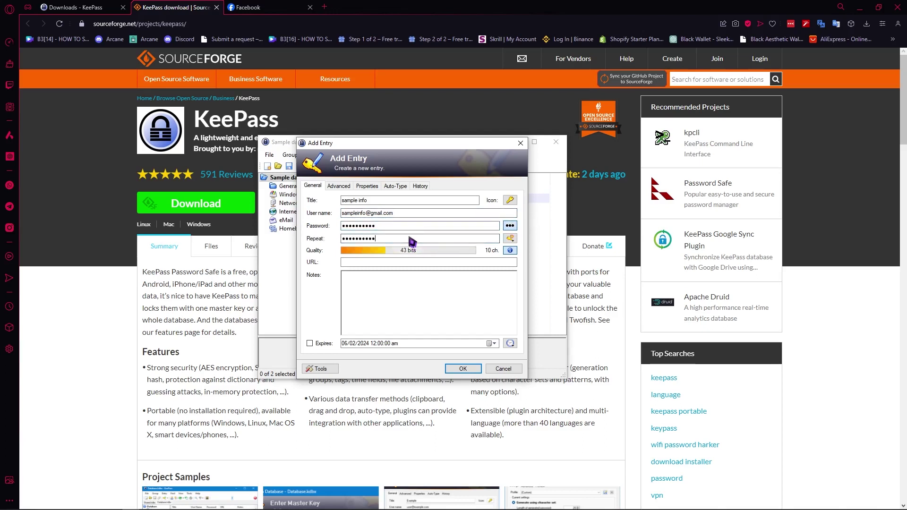
double_click(396, 237)
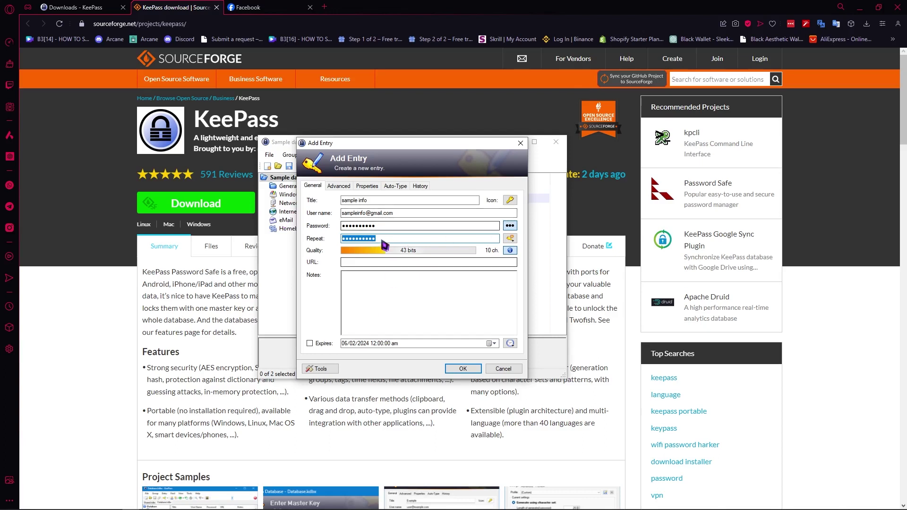
- Add the notes 'qweqweasddqwe' and save the sample info entry
click(375, 291)
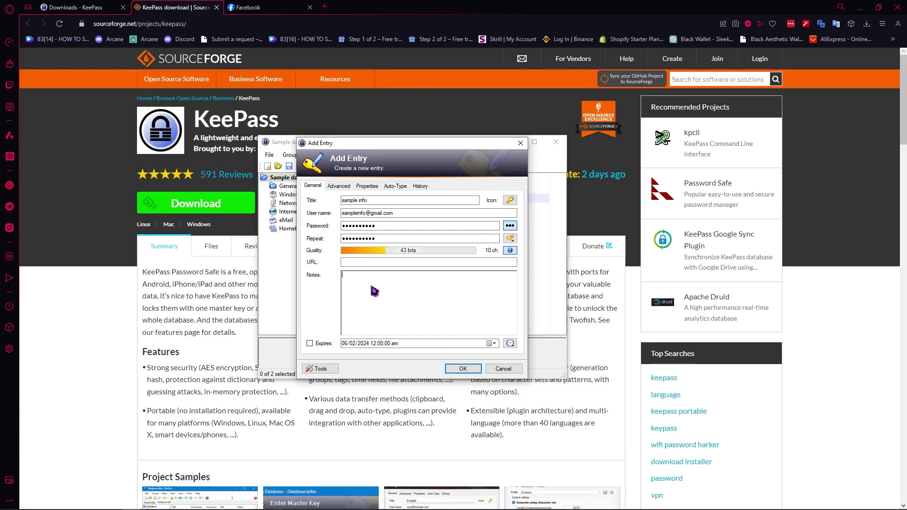
text(qweqweasddqwe)
click(352, 263)
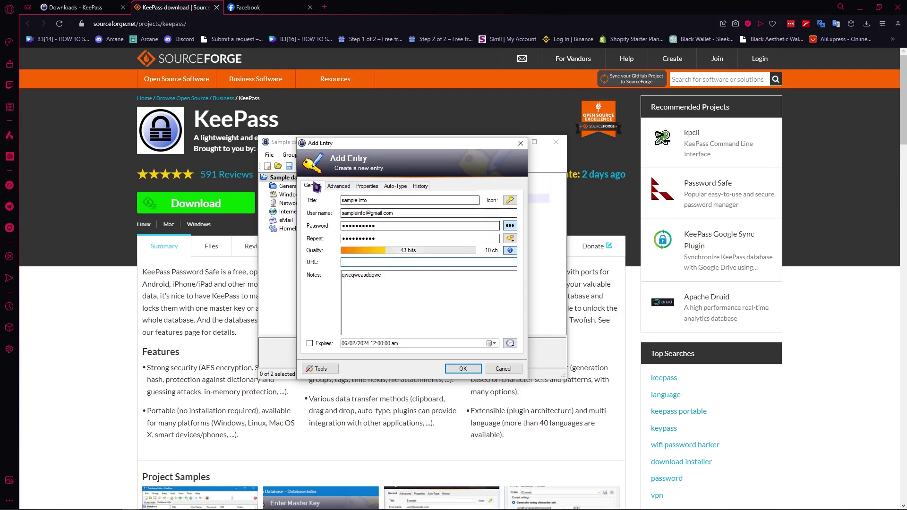
click(462, 369)
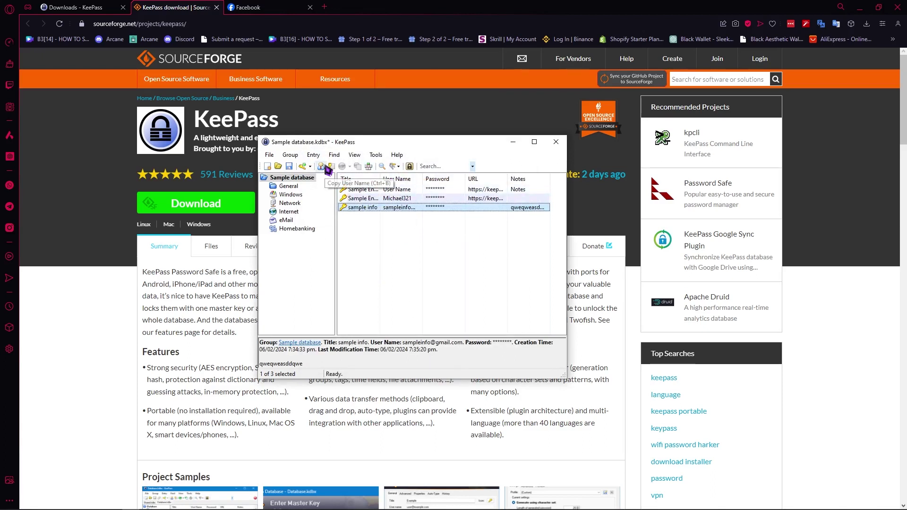
drag(402, 145, 421, 143)
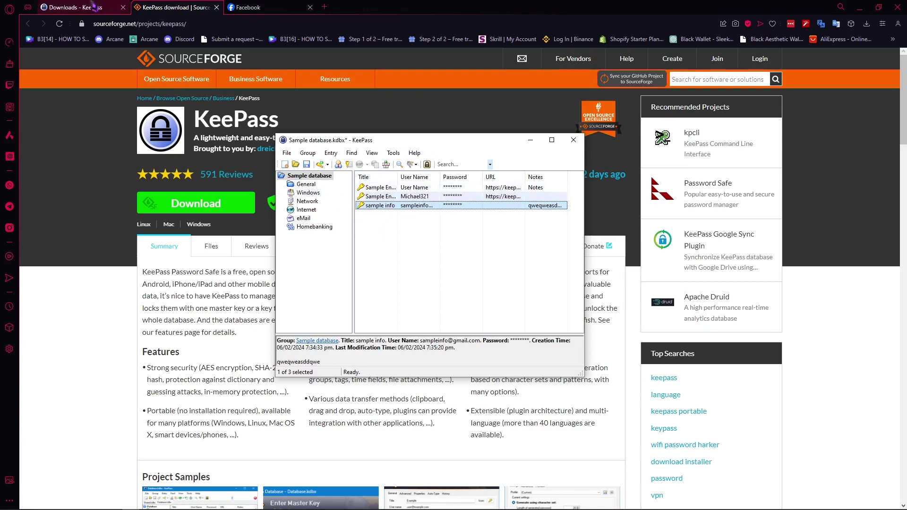
- Open the Plugins / Ext. page from the KeePass downloads tab and scroll through it
click(99, 10)
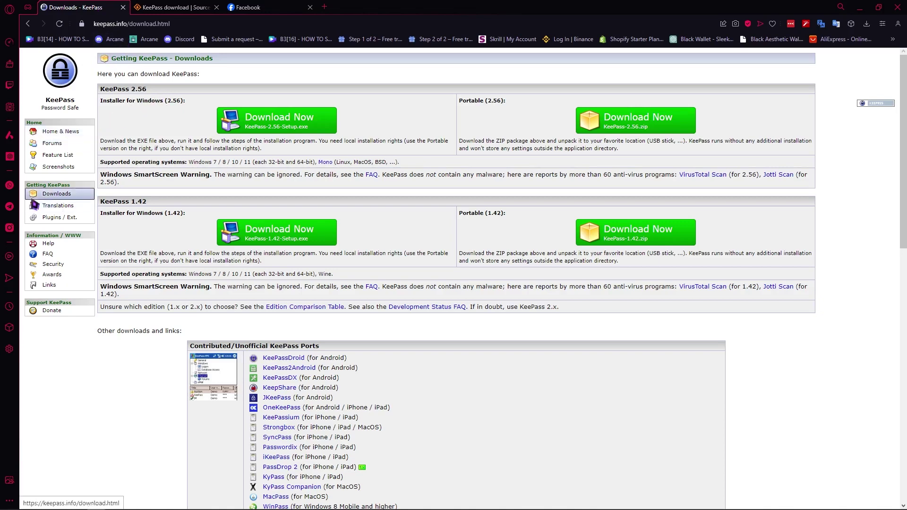
click(53, 220)
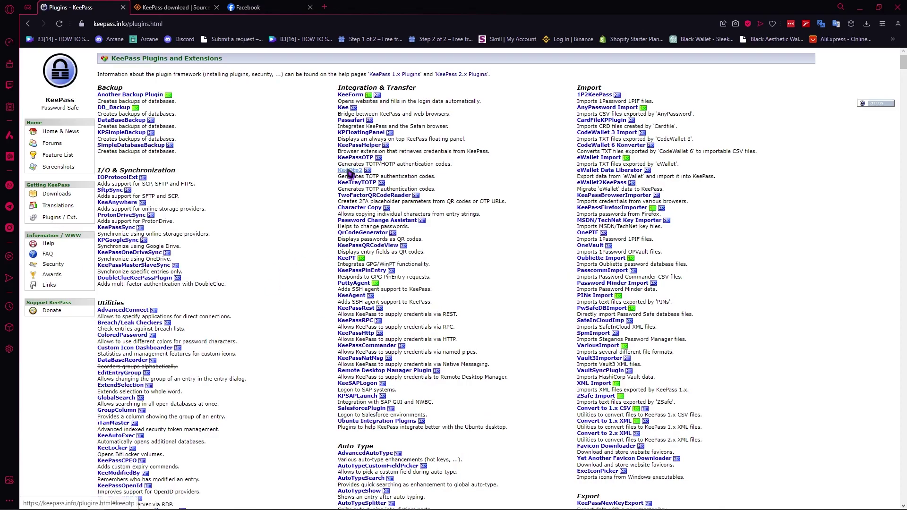
scroll(273, 202, down, 4)
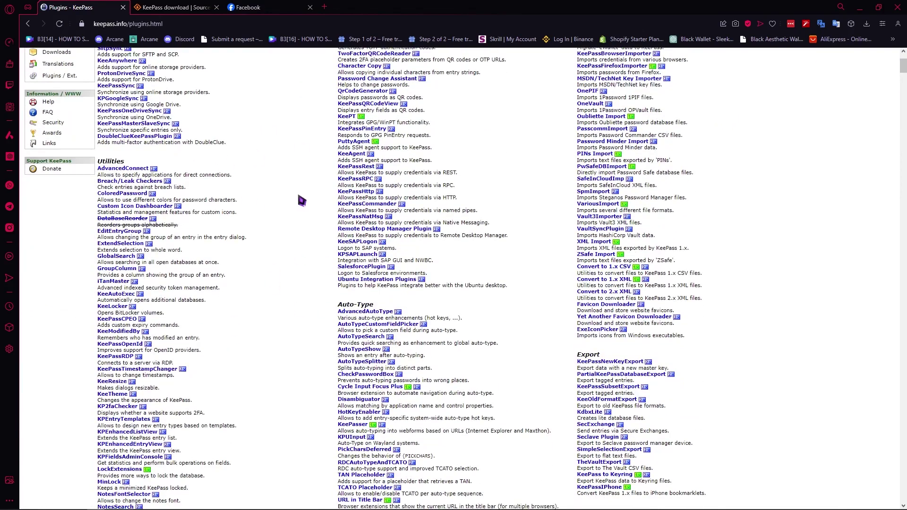
scroll(307, 202, up, 4)
- Move the KeePass database window to the right side, beside the plugins page in Opera
click(130, 502)
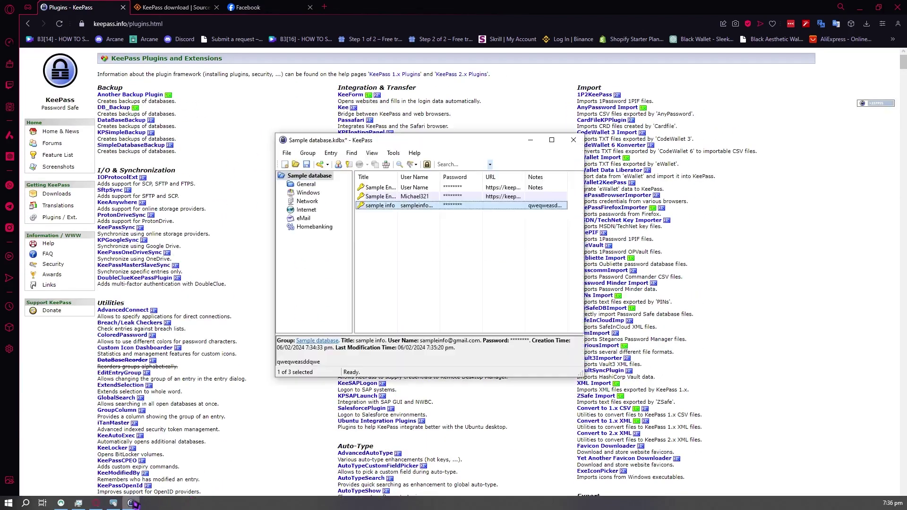
drag(445, 141, 557, 136)
scroll(253, 294, down, 15)
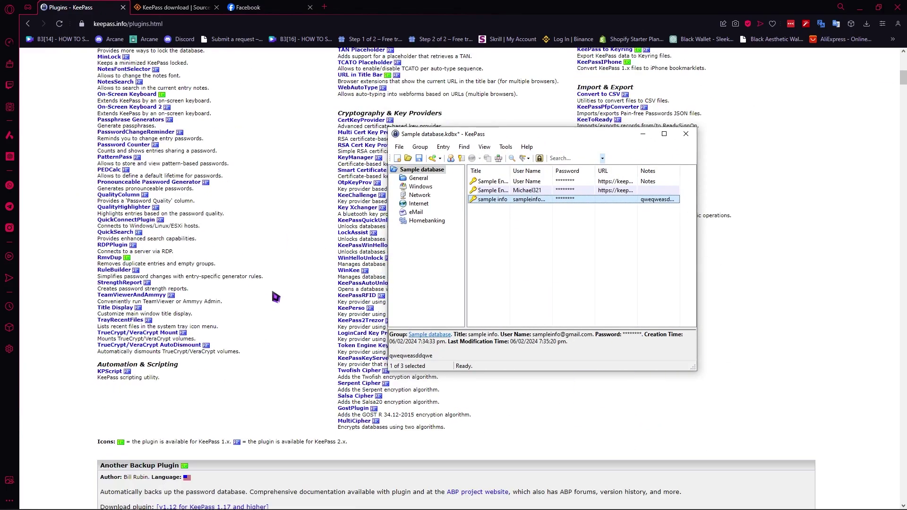
scroll(272, 289, up, 15)
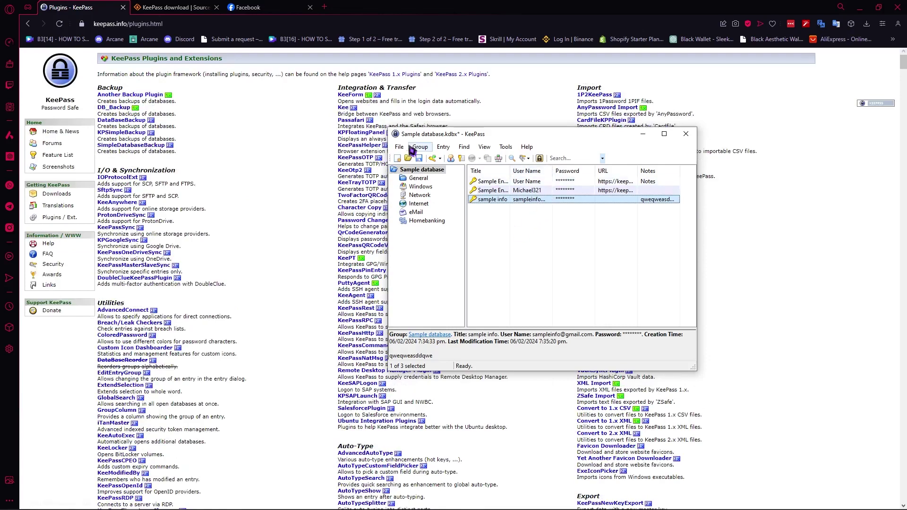
drag(513, 133, 673, 140)
scroll(373, 223, down, 3)
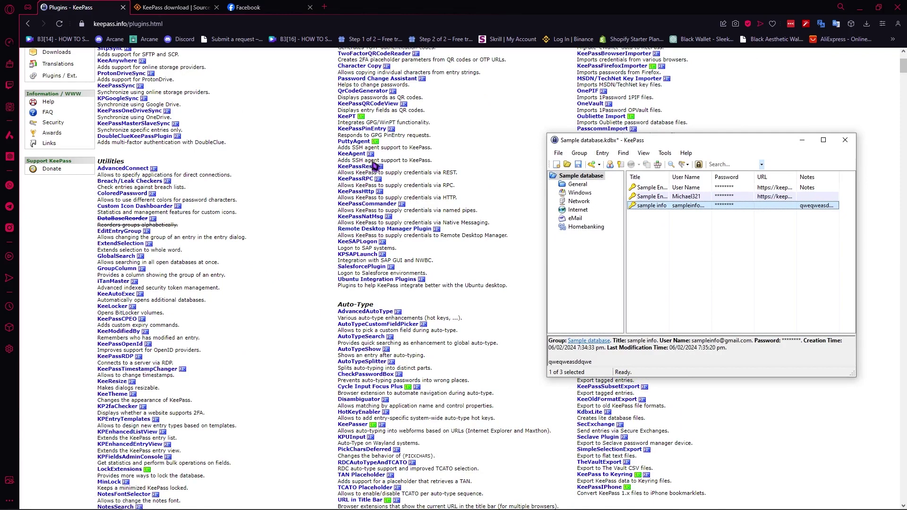
click(505, 300)
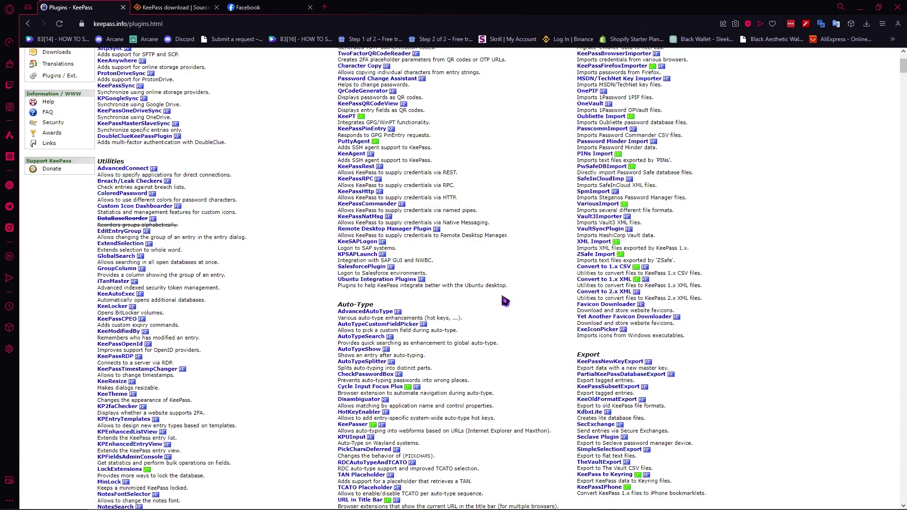
- Restore the Sample database.kdbx window over the plugins page and move it to the centre-left
scroll(505, 301, up, 3)
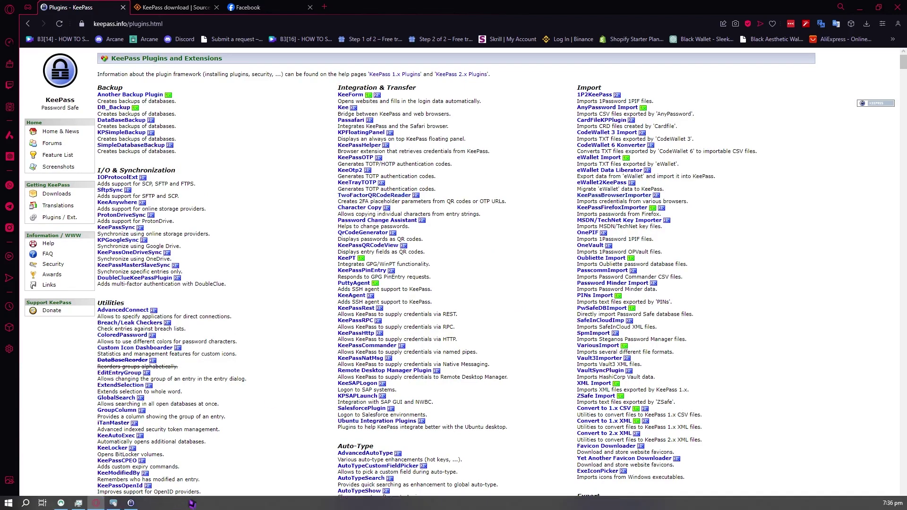
click(265, 502)
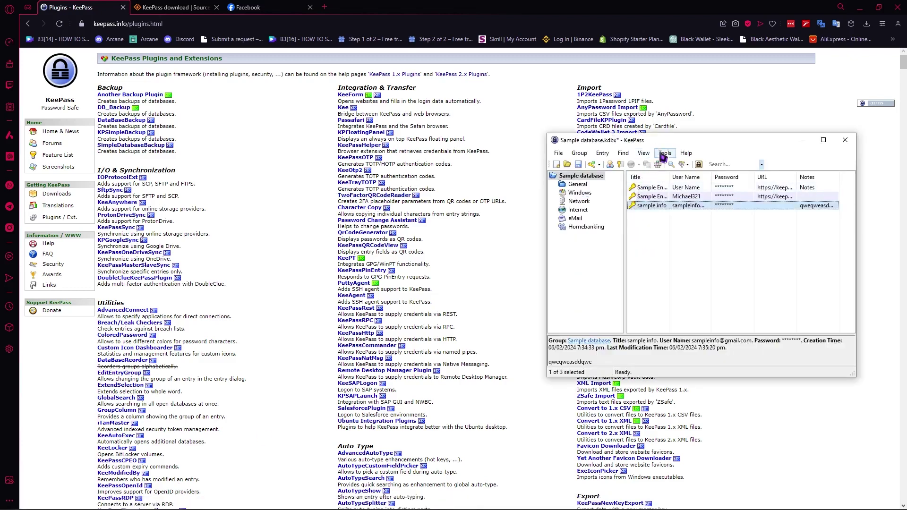
drag(697, 142, 370, 137)
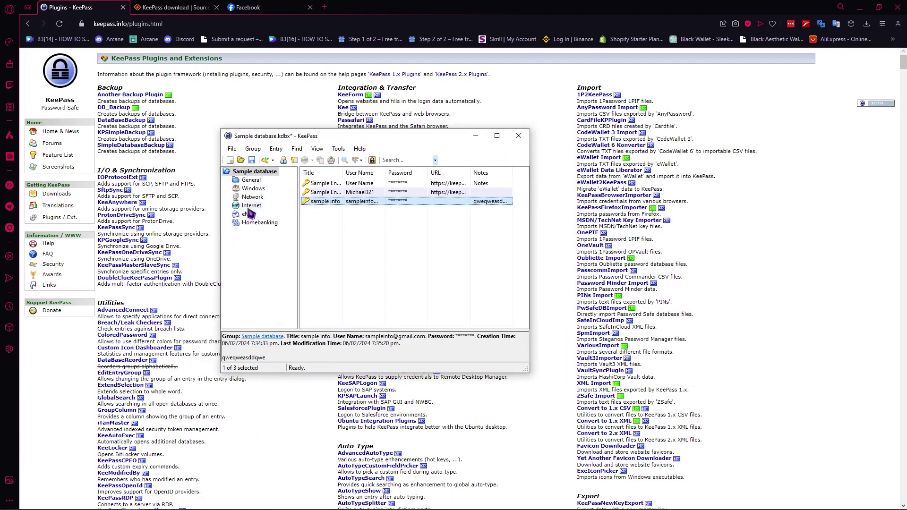